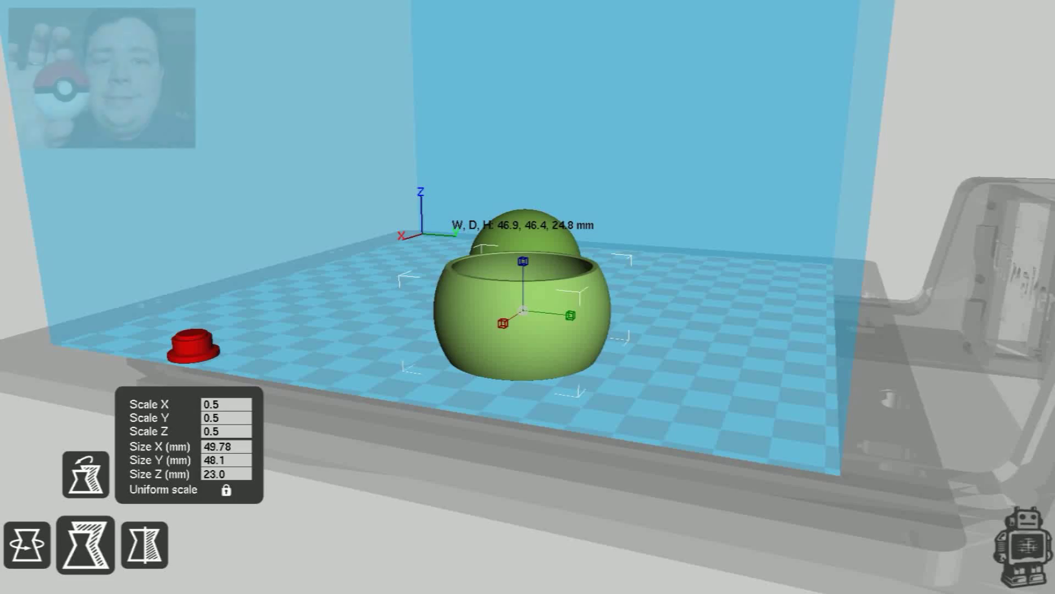
# Orbit the Cura view to inspect the half-scale Poké Ball parts on the build plate.
pyautogui.moveTo(363, 191)
pyautogui.mouseDown(button='right')
pyautogui.moveTo(613, 186)
pyautogui.moveTo(651, 198)
pyautogui.mouseUp(button='right')
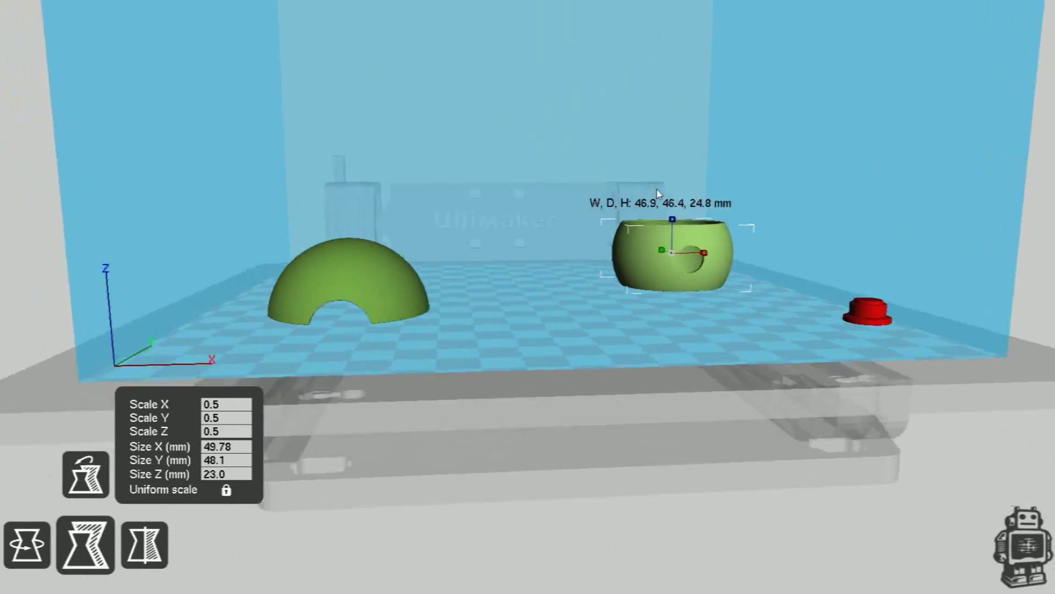
pyautogui.scroll(5, 664, 201)
pyautogui.scroll(-2, 663, 201)
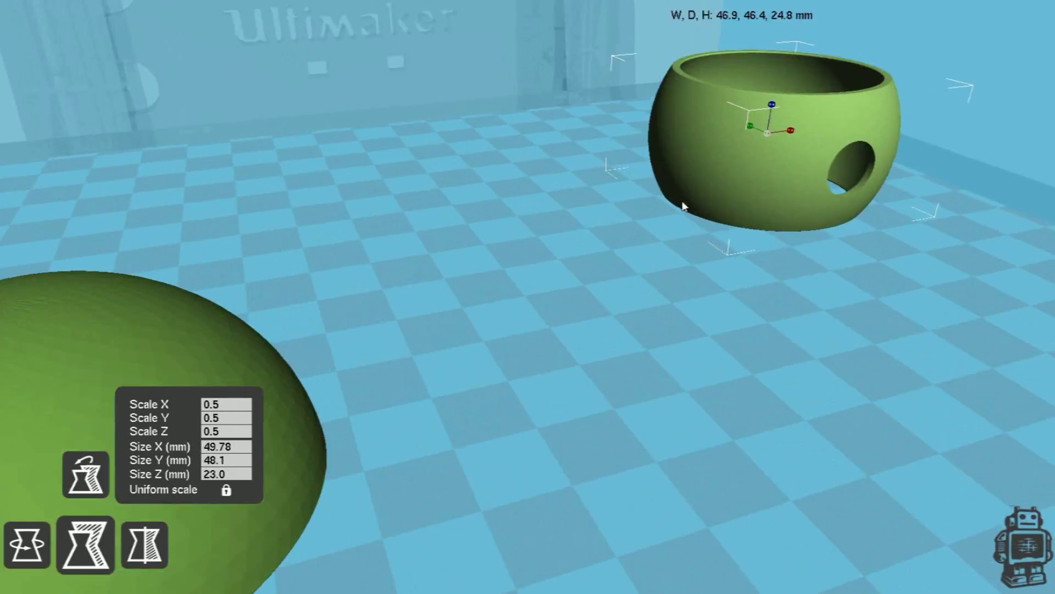